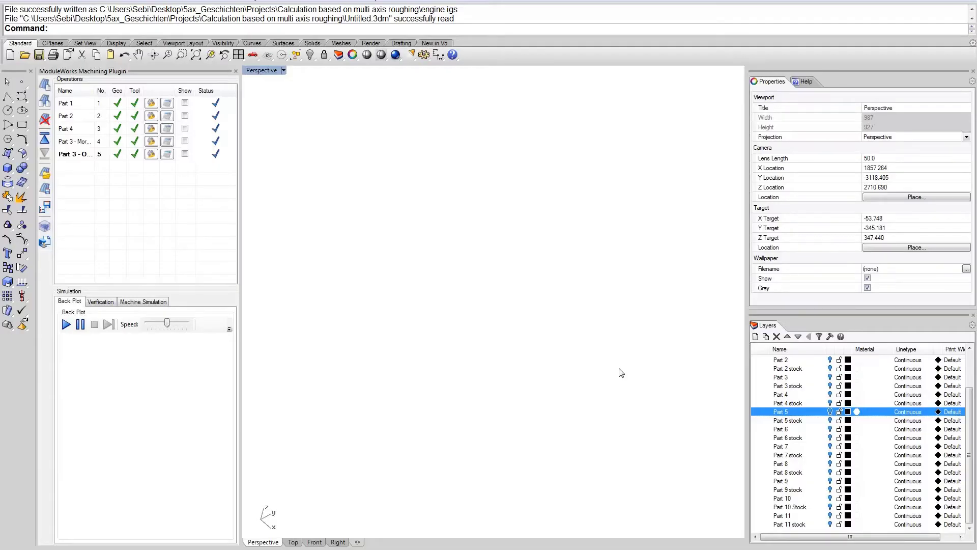
Step: Turn on the Part 5 and Part 6 layers so both workpieces show in the Perspective view
left_click(830, 412)
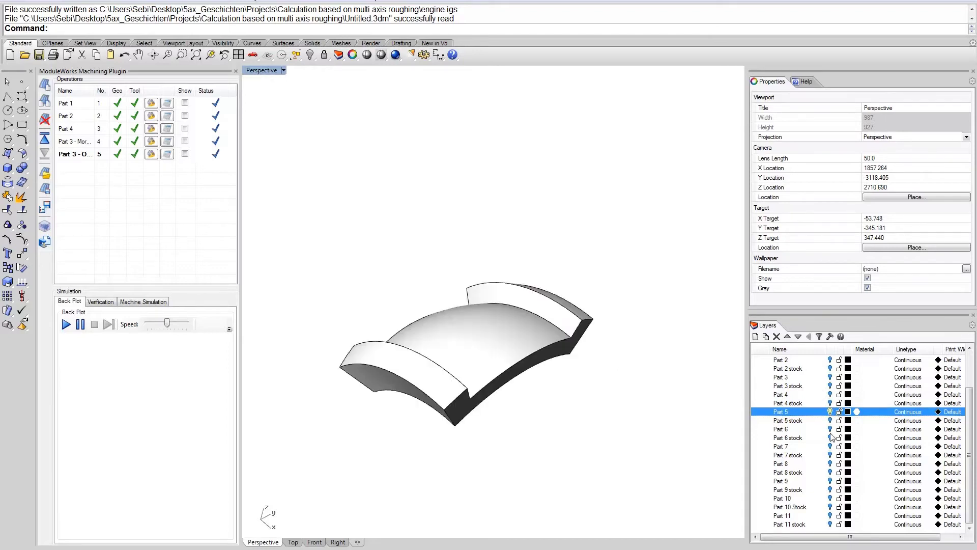
left_click(831, 430)
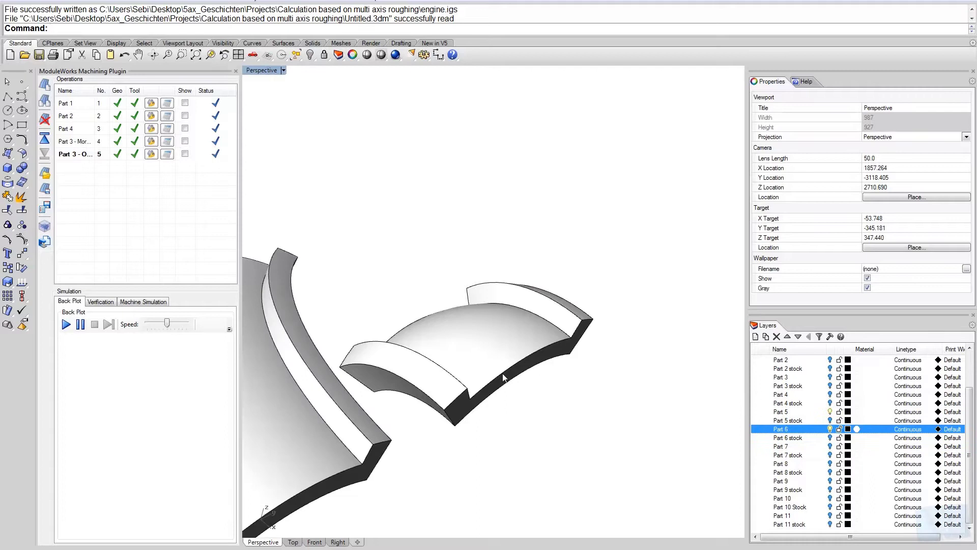
scroll(502, 374, "down", 5)
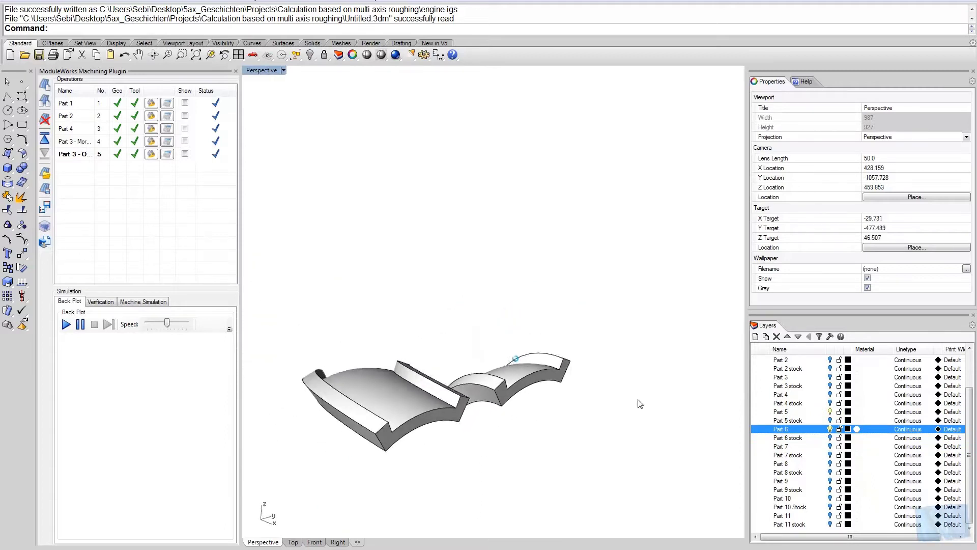
Step: Display the Part 4 layer to compare its shape with Parts 5 and 6, and hide it again
left_click(830, 395)
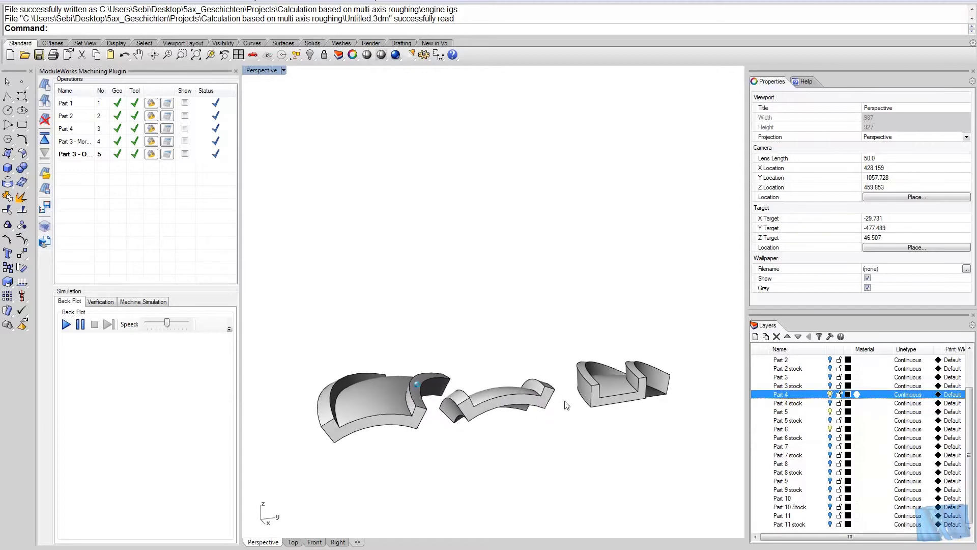
right_click_drag(547, 402, 458, 405)
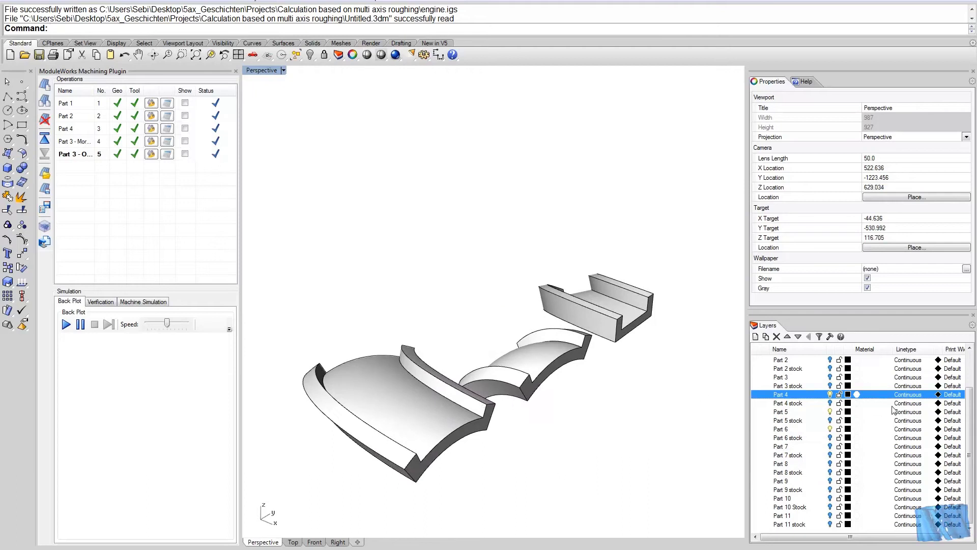
left_click(830, 395)
right_click_drag(626, 399, 571, 356)
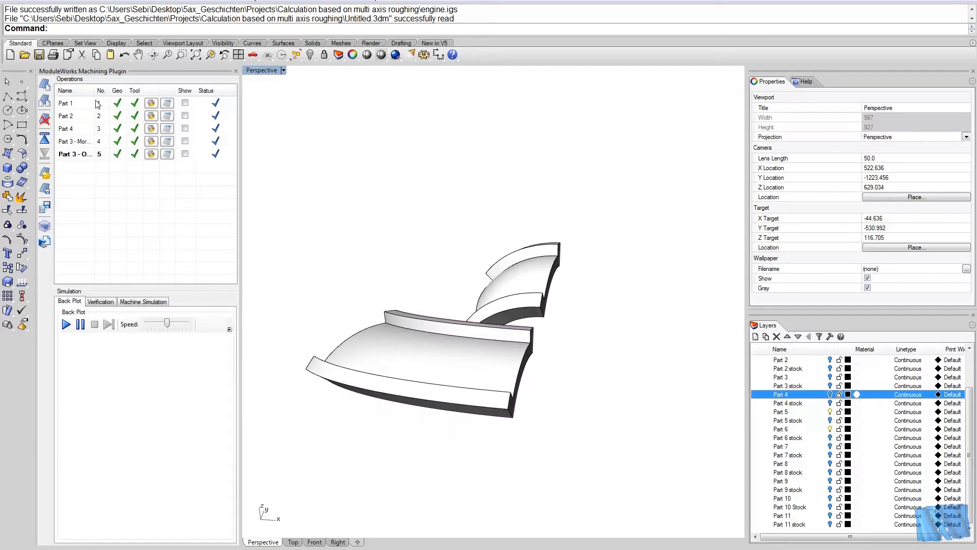
Step: Widen the operations list and its Name column to fit the full operation names, and briefly view the Part 4 toolpath
left_click_drag(96, 92, 141, 92)
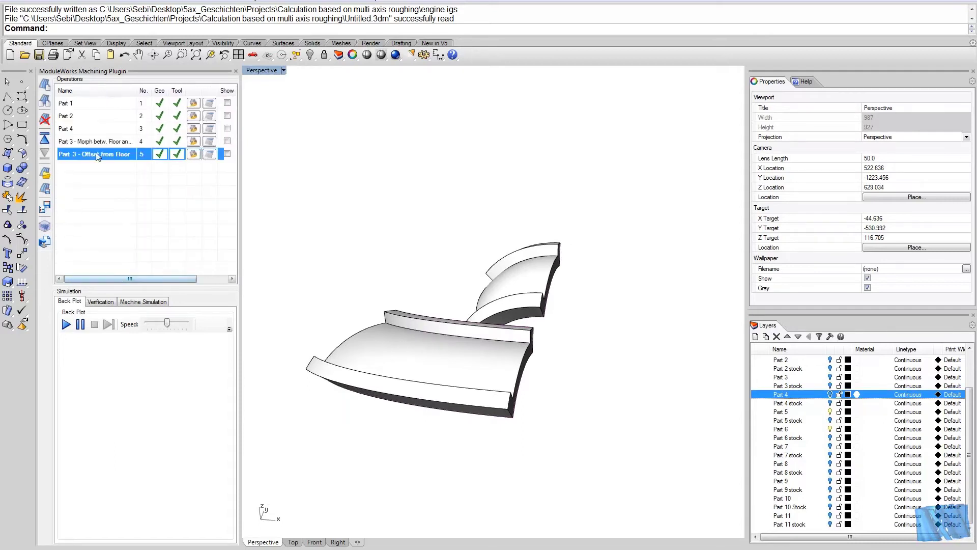
left_click_drag(239, 168, 314, 168)
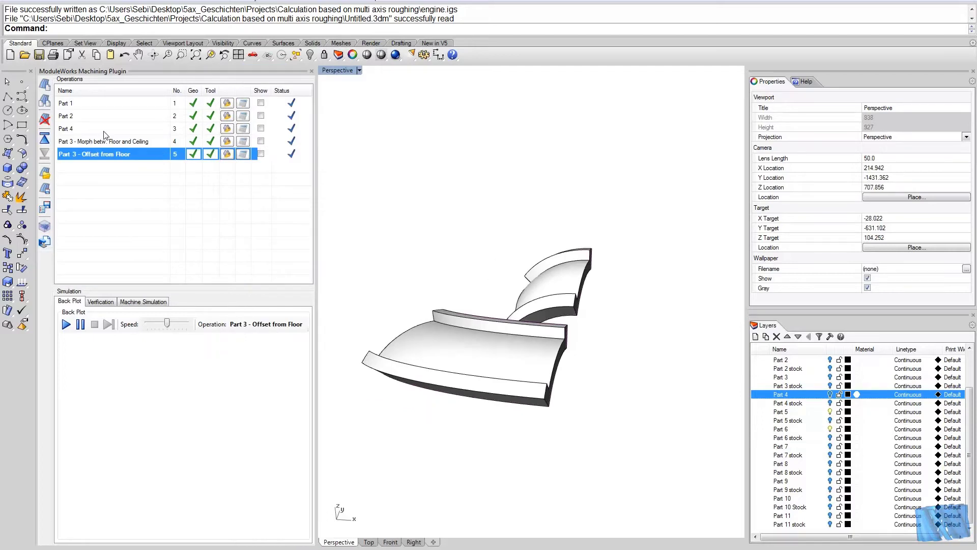
left_click(261, 129)
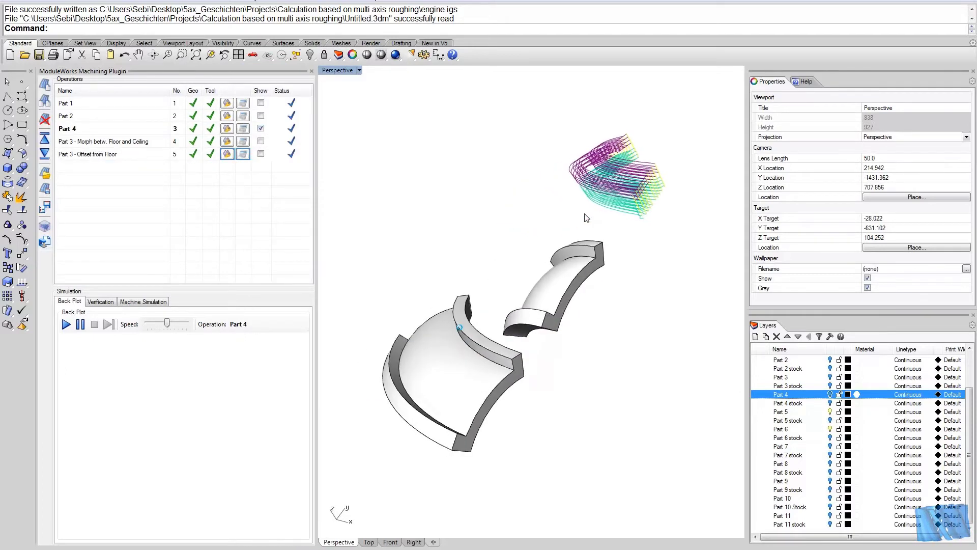
left_click(261, 128)
Step: Duplicate the Part 4 operation and rename the copy Part 5, with its toolpath display turned off
left_click(65, 130)
left_click(69, 131)
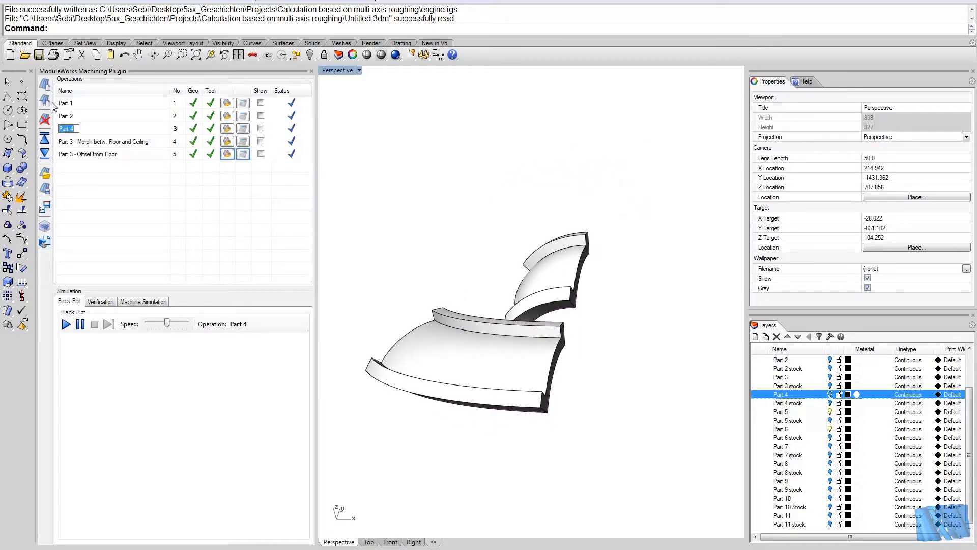
left_click(45, 101)
left_click(112, 145)
left_click(119, 147)
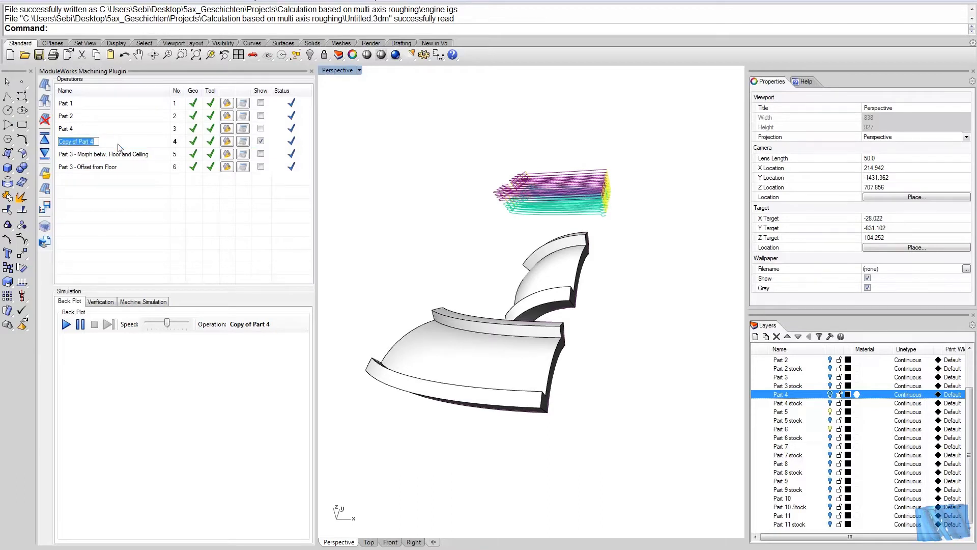
type("Part 5")
key("Return")
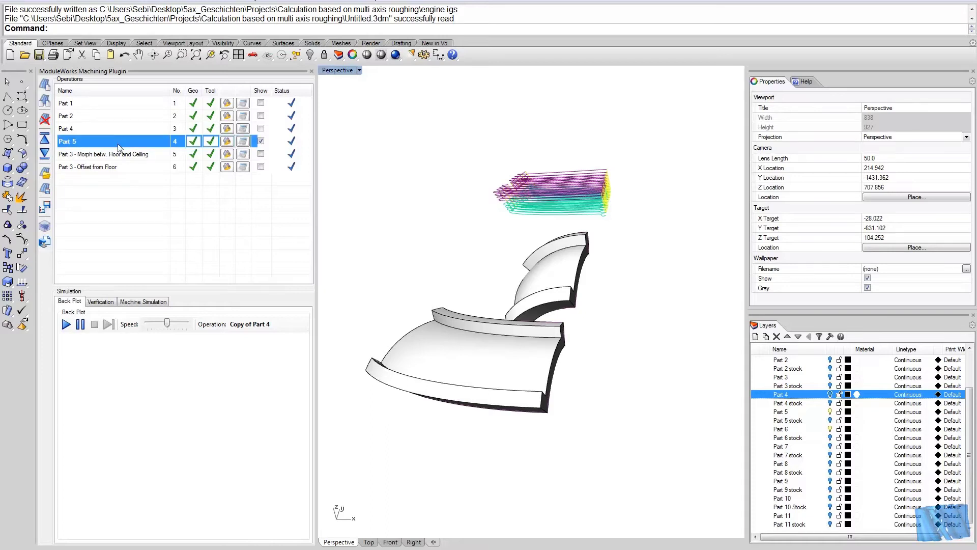
left_click(261, 141)
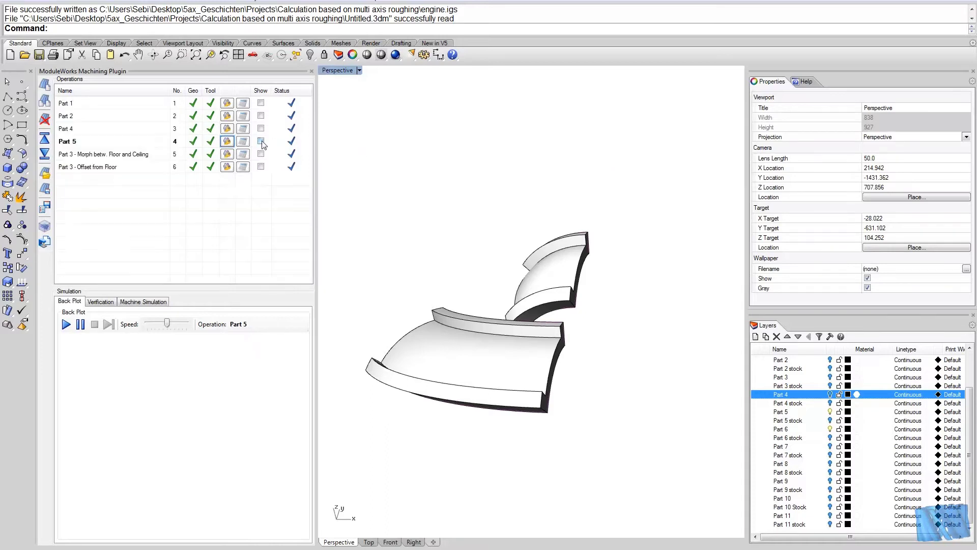
Step: Assign the curved floor face of the Part 5 workpiece as the floor surface of the Part 5 operation
left_click(227, 141)
left_click(355, 118)
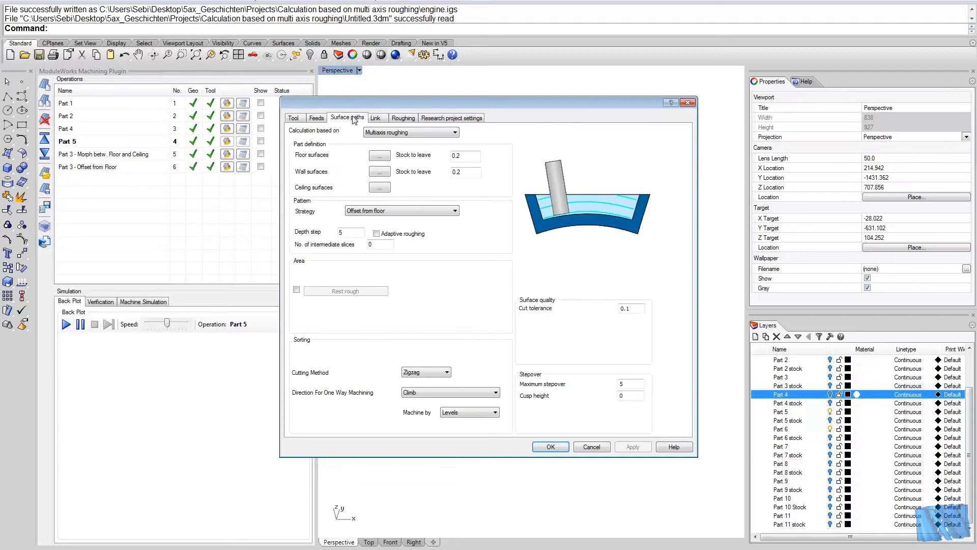
left_click(380, 156)
left_click(560, 267)
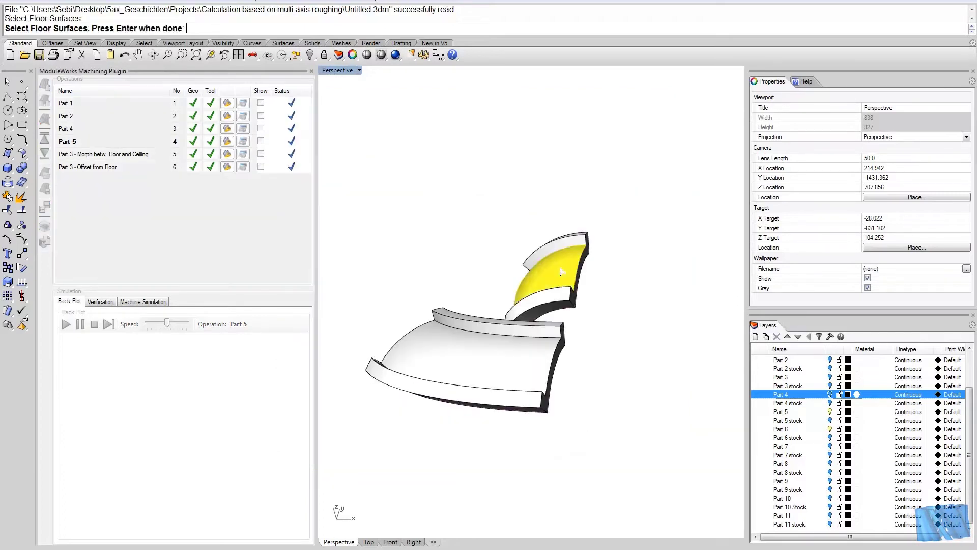
right_click_drag(560, 267, 551, 253)
key("Return")
Step: Assign all surfaces of the Part 5 workpiece as the operation's wall surfaces
left_click(386, 174)
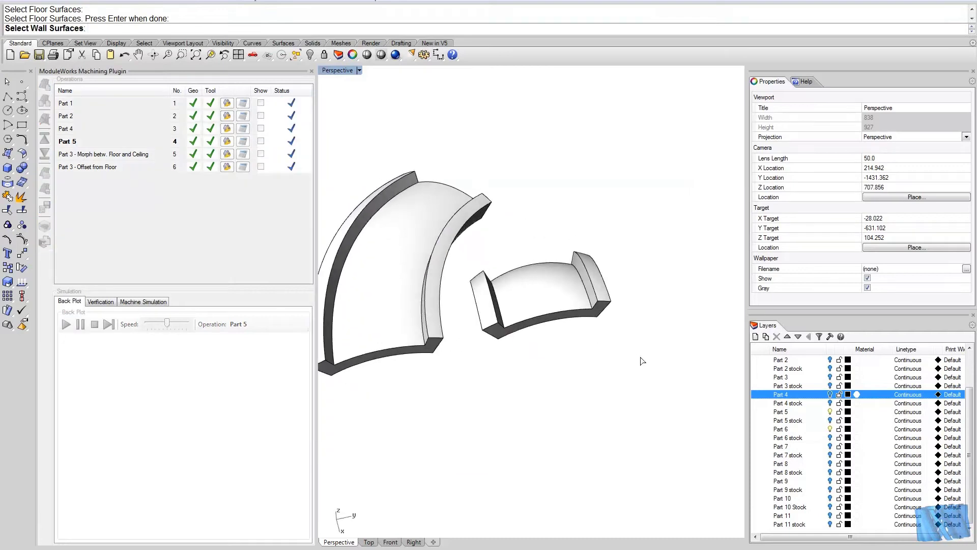
left_click_drag(642, 359, 468, 245)
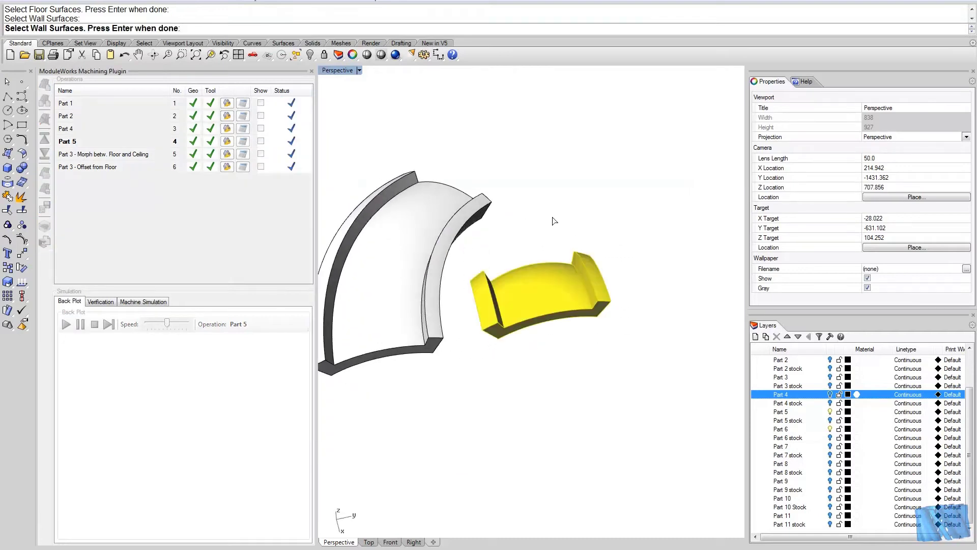
key("Return")
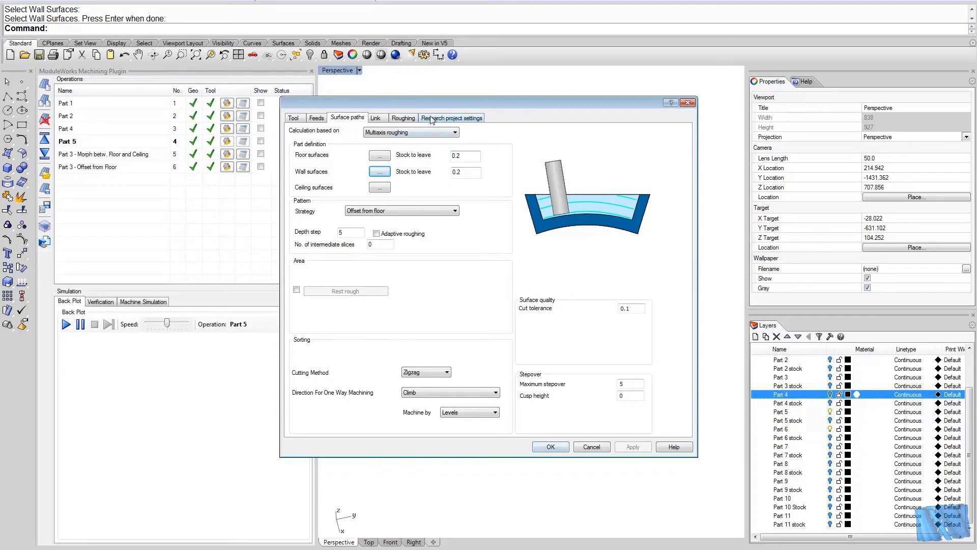
Step: Hide the Part 5 layer, show Part 5 stock, and select that body as the operation's stock surfaces
left_click(415, 120)
left_click(369, 149)
left_click(395, 193)
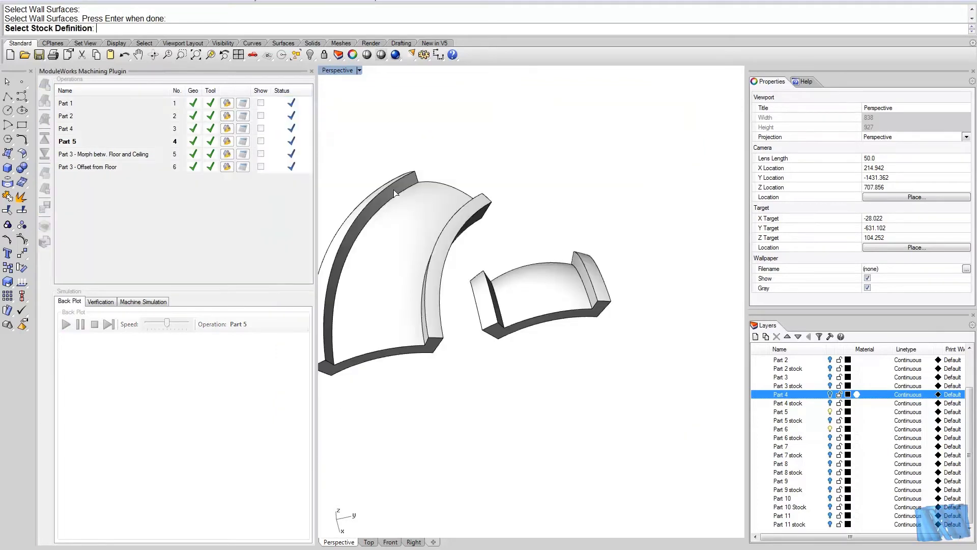
left_click(830, 412)
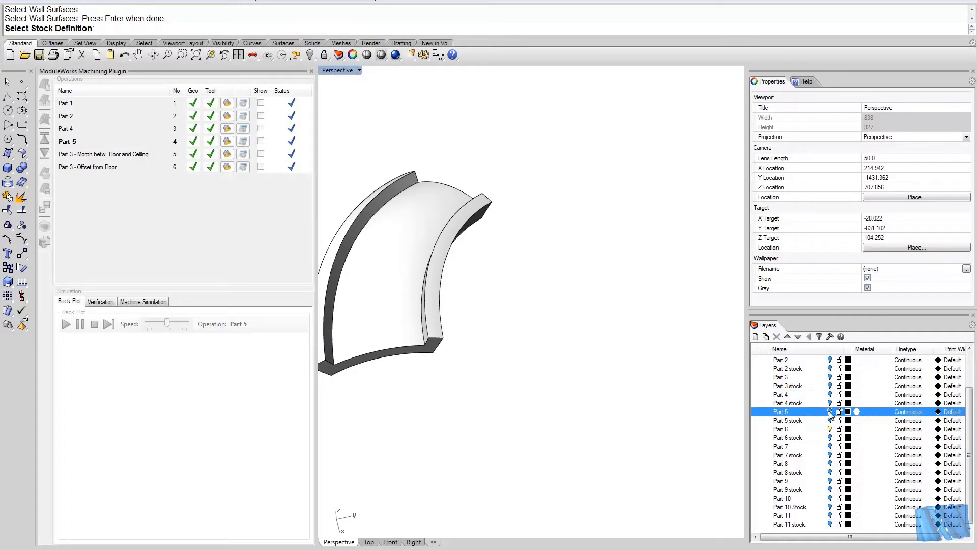
left_click(830, 421)
scroll(617, 360, "up", 1)
left_click_drag(638, 373, 463, 253)
key("Return")
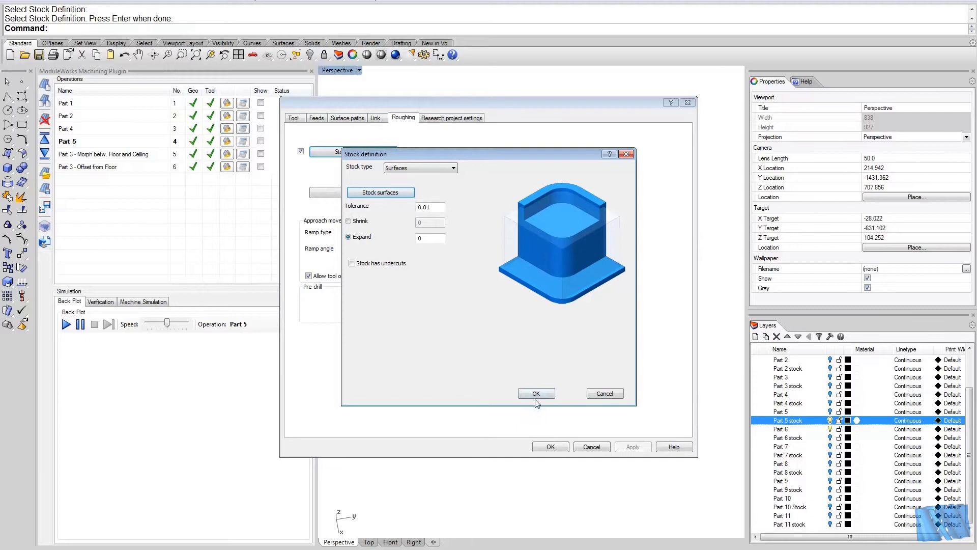
Step: Accept the stock definition and operation settings, and start calculating the Part 5 toolpath
left_click(539, 396)
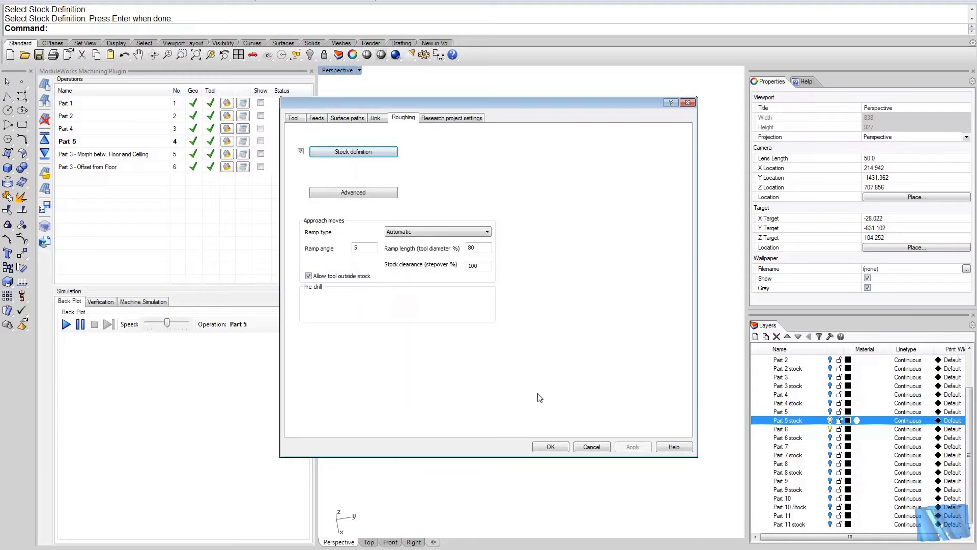
left_click(551, 446)
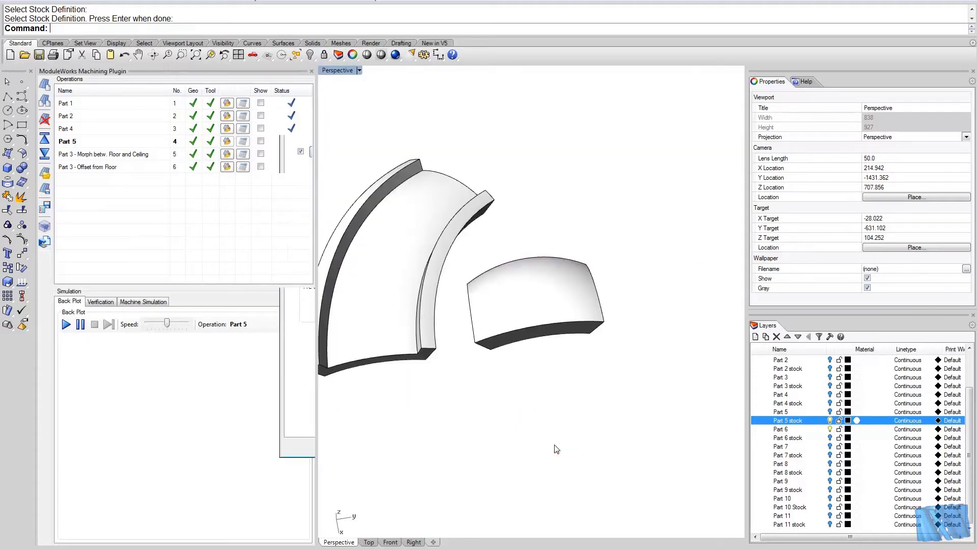
left_click(244, 142)
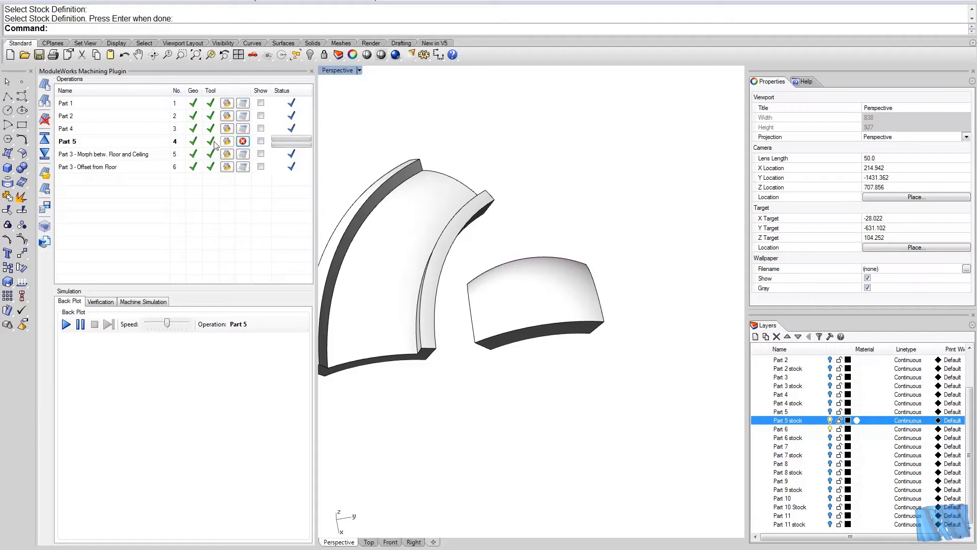
Step: Duplicate the Part 5 operation and rename the copy Part 6
left_click(129, 143)
left_click(45, 100)
left_click(98, 154)
left_click(101, 159)
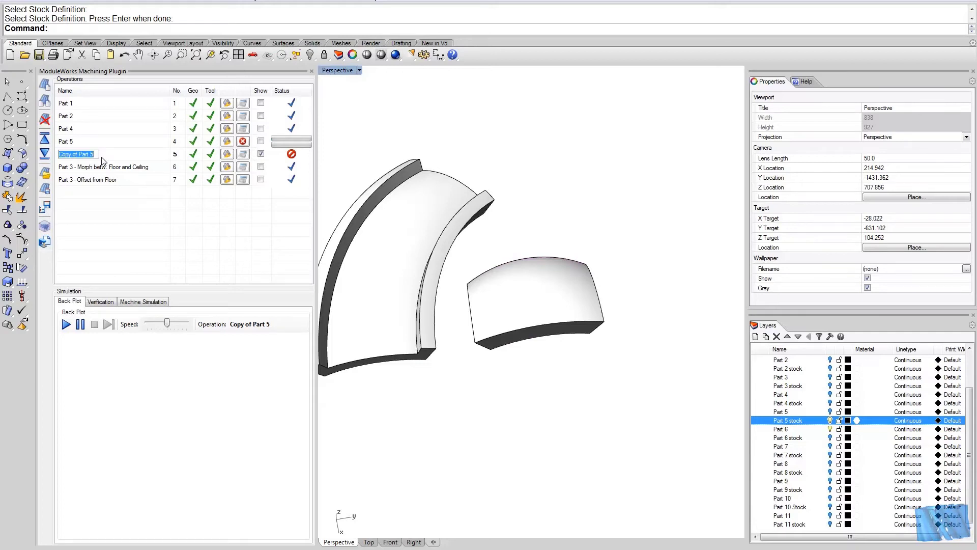
type("Part 6")
key("Return")
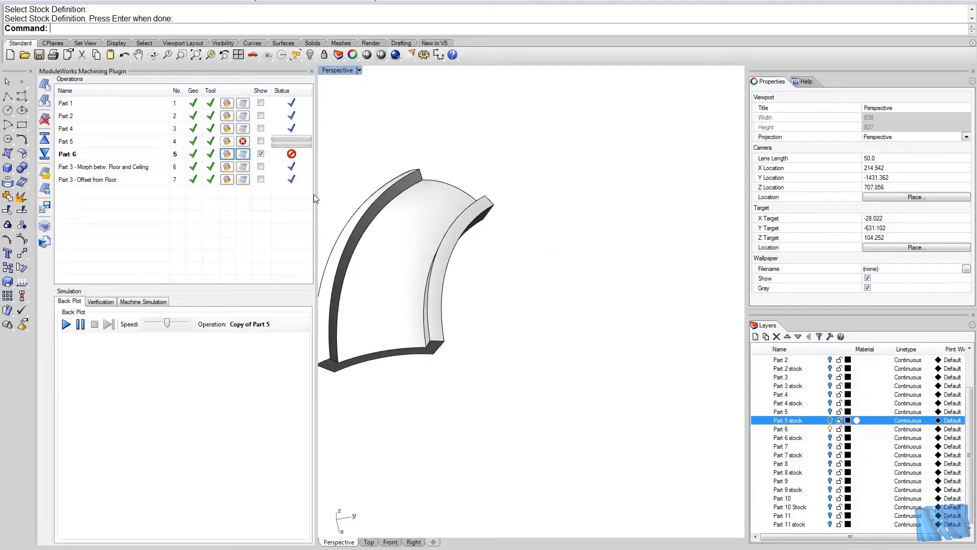
Step: Assign the curved floor face of the Part 6 workpiece as the floor surface of the Part 6 operation
left_click(227, 154)
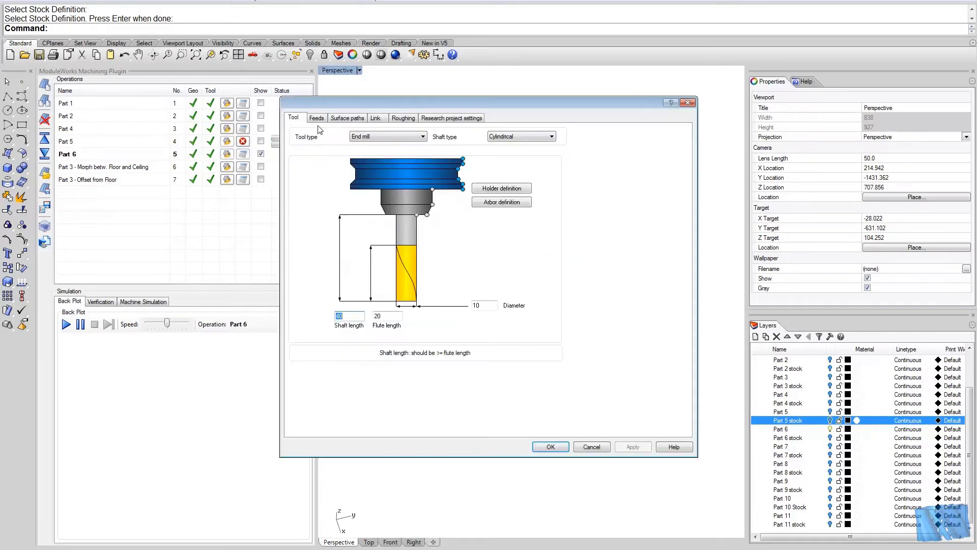
left_click(345, 118)
left_click(379, 155)
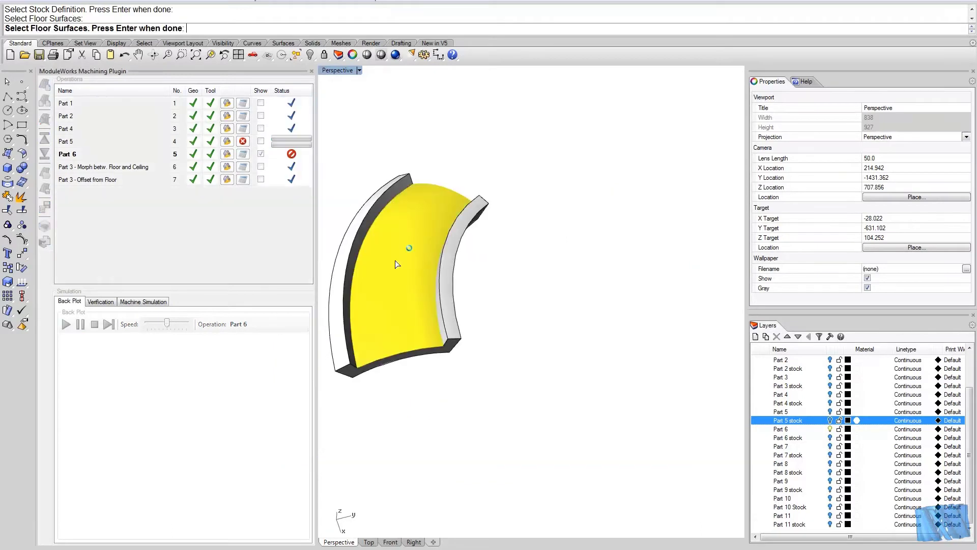
key("Return")
Step: Assign all surfaces of the Part 6 workpiece as the Part 6 operation's wall surfaces
left_click(380, 171)
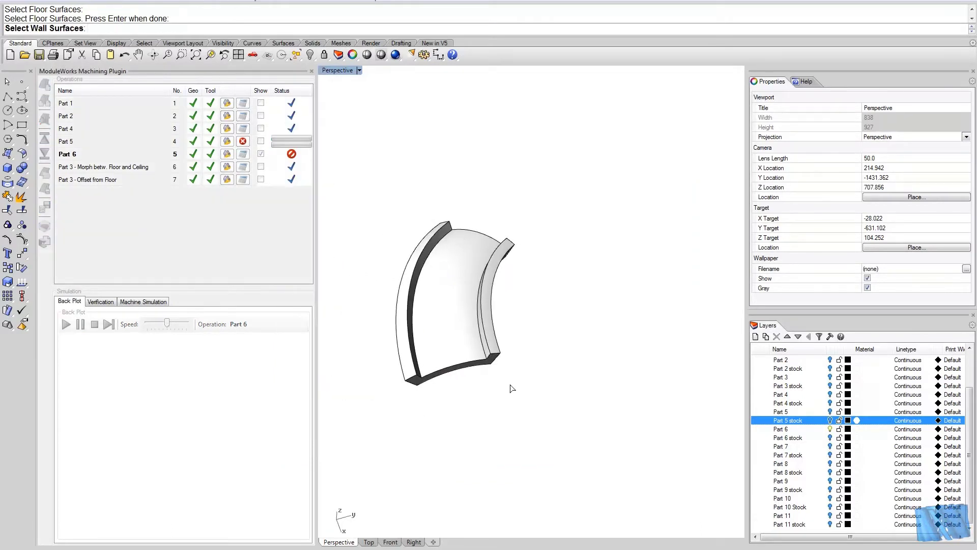
left_click_drag(396, 188, 386, 181)
key("Return")
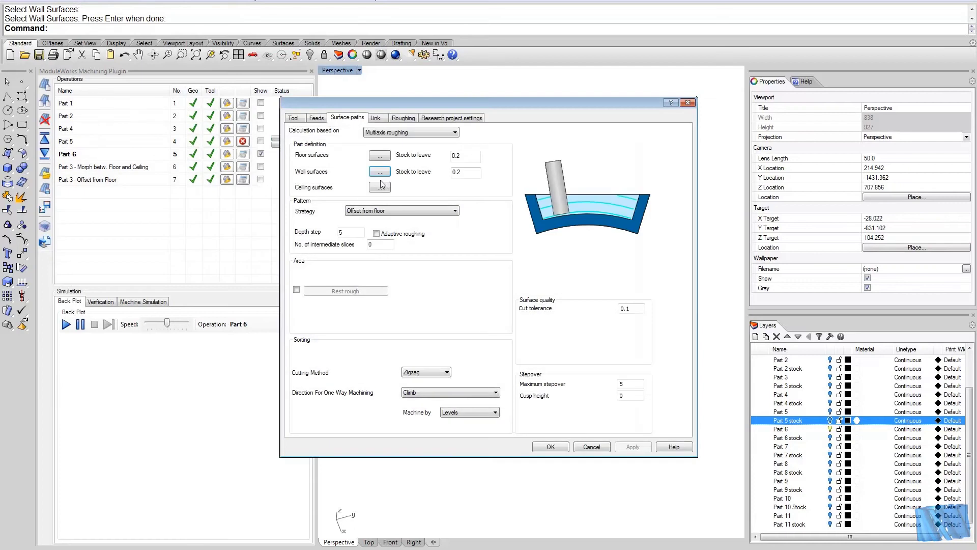
Step: Define the Part 6 operation's stock from the Part 6 stock layer's body, with the Part 6 layer hidden
left_click(405, 118)
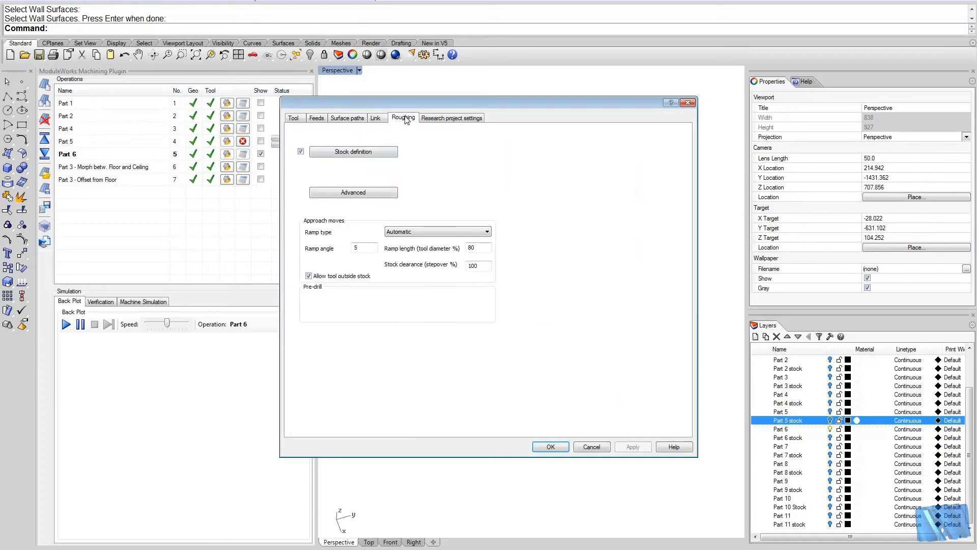
left_click(357, 152)
left_click(400, 194)
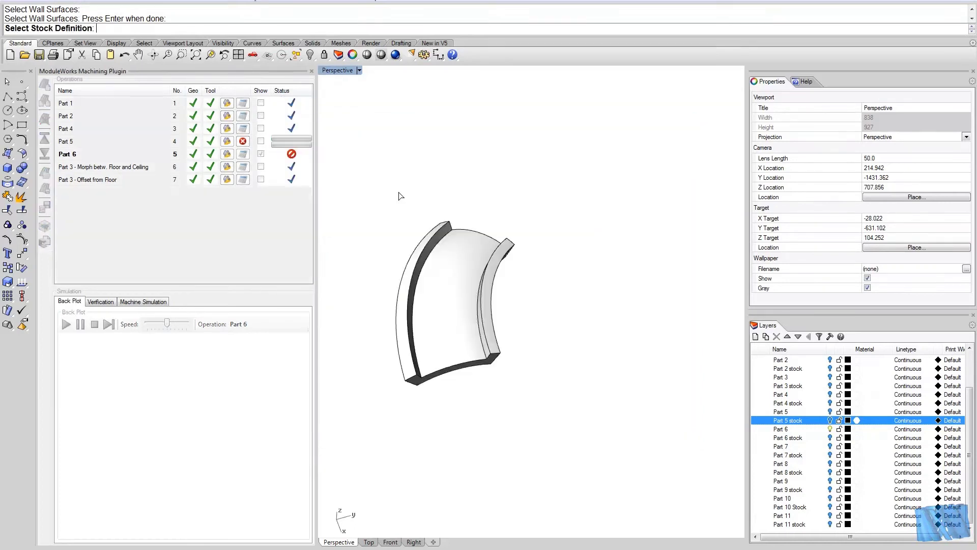
left_click(829, 429)
left_click(831, 438)
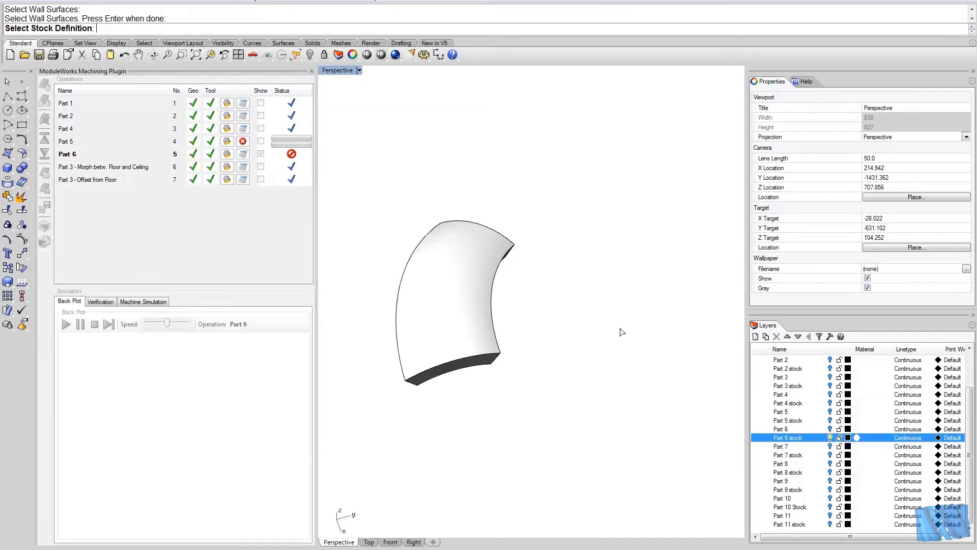
left_click_drag(345, 195, 610, 422)
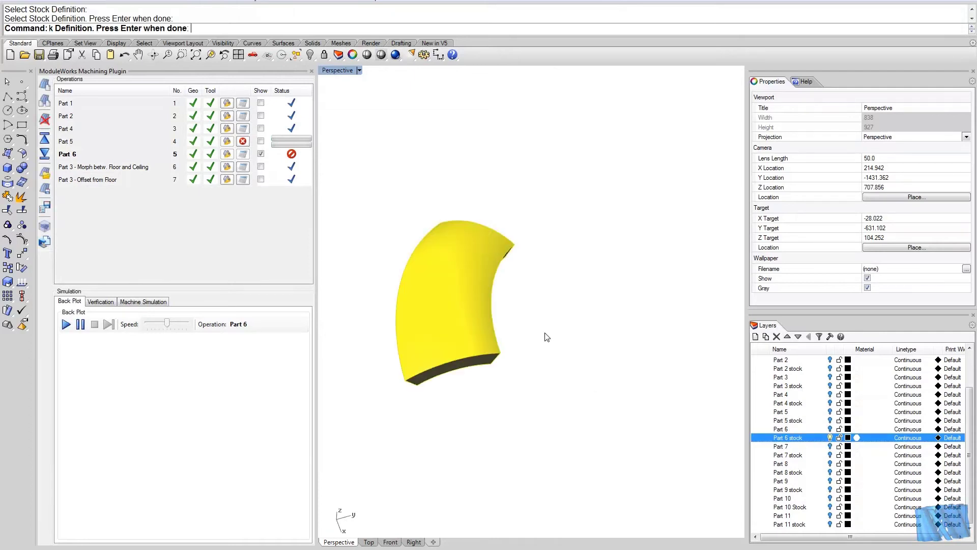
key("Return")
left_click(535, 394)
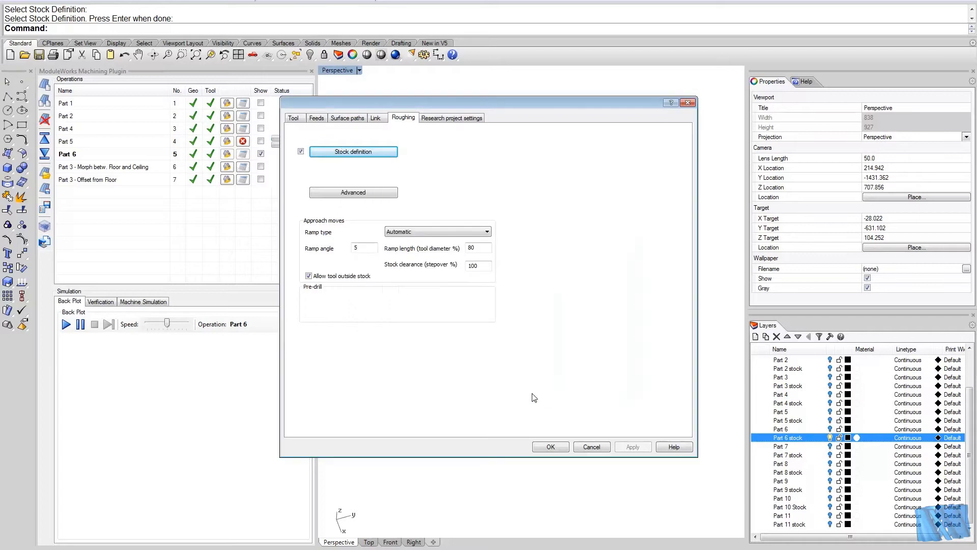
Step: Accept the Part 6 operation's settings and calculate its toolpath with the Part 6 stock layer hidden
left_click(551, 446)
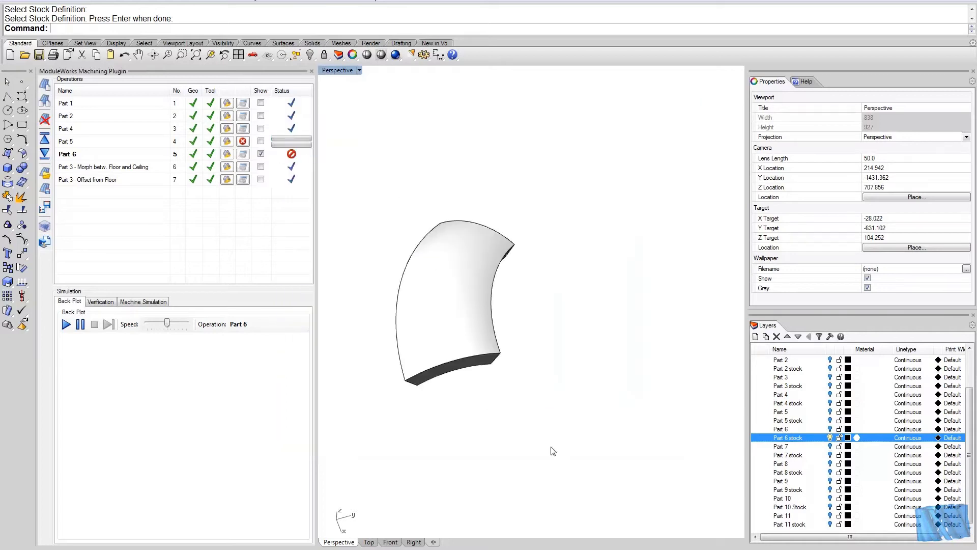
left_click(830, 438)
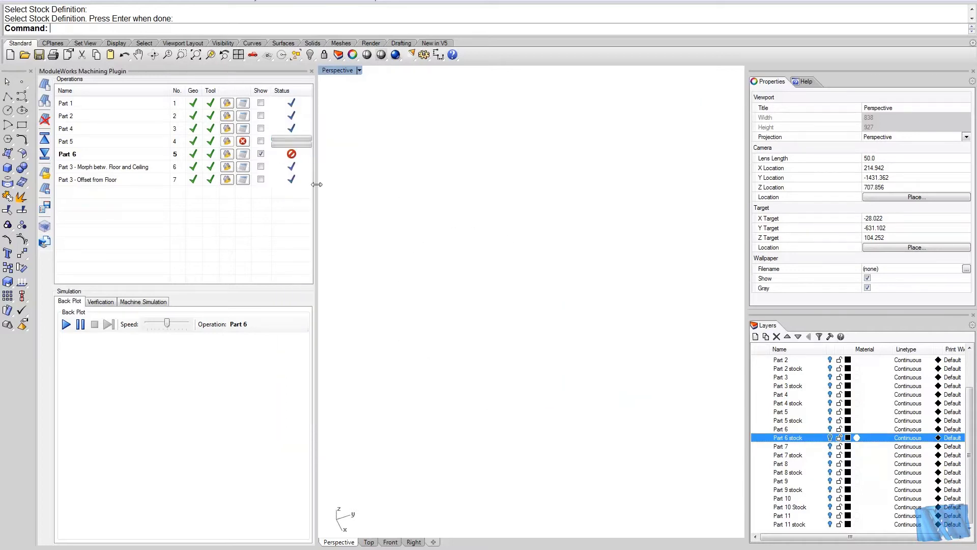
left_click(243, 154)
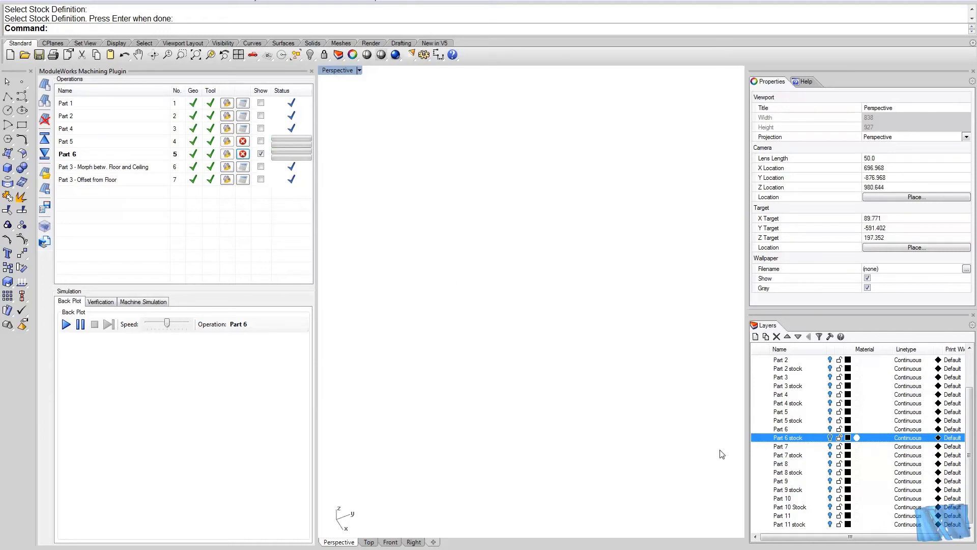
Step: Define the simulation stock from the bodies on the Part 5 stock and Part 6 stock layers
left_click(830, 420)
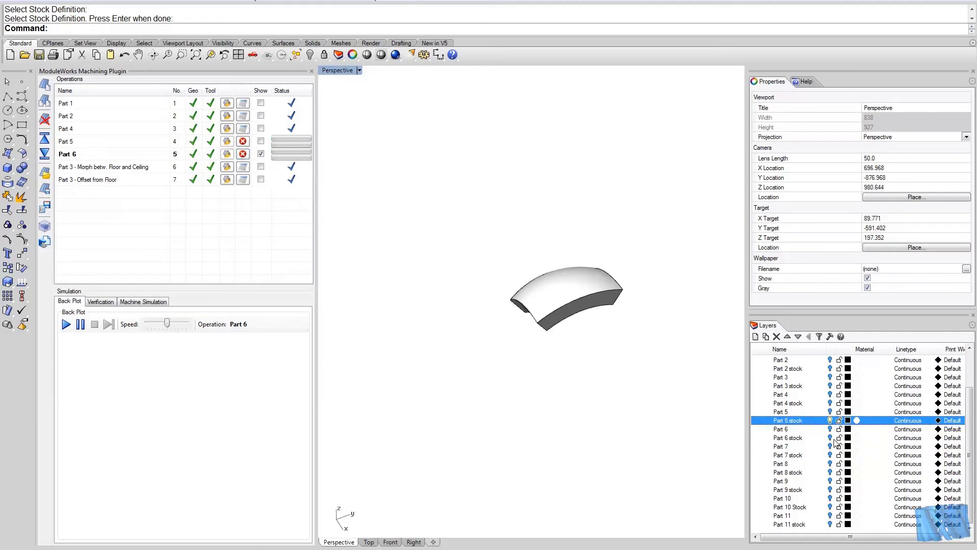
left_click(831, 438)
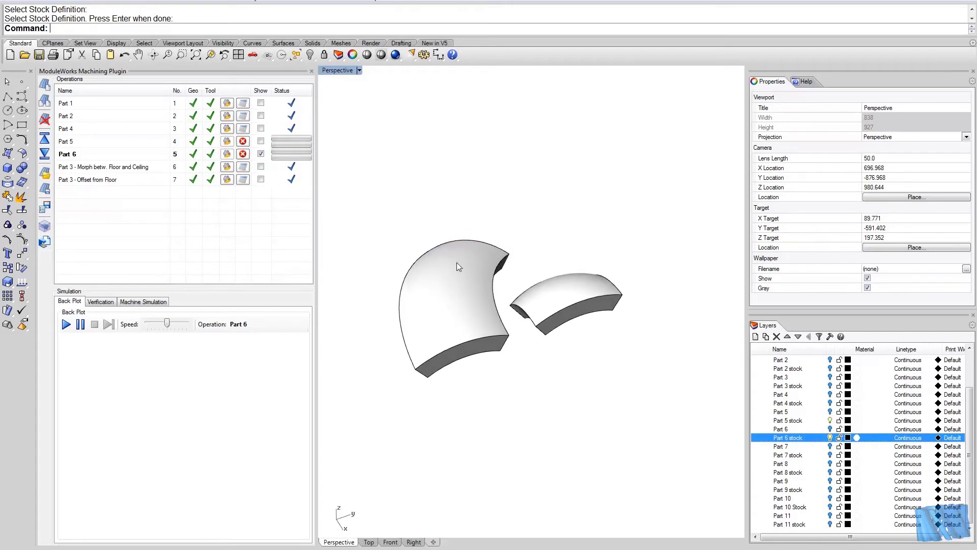
right_click_drag(535, 310, 396, 281)
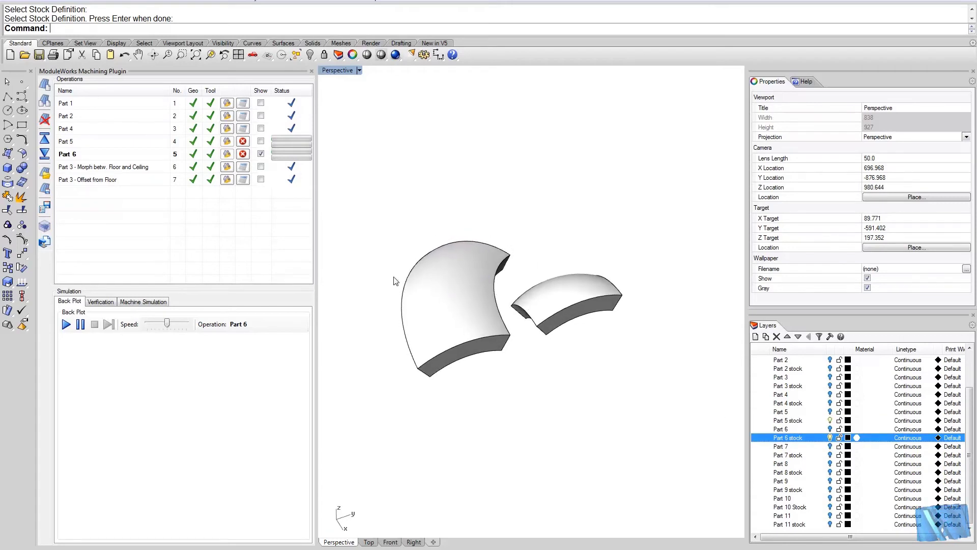
left_click(45, 226)
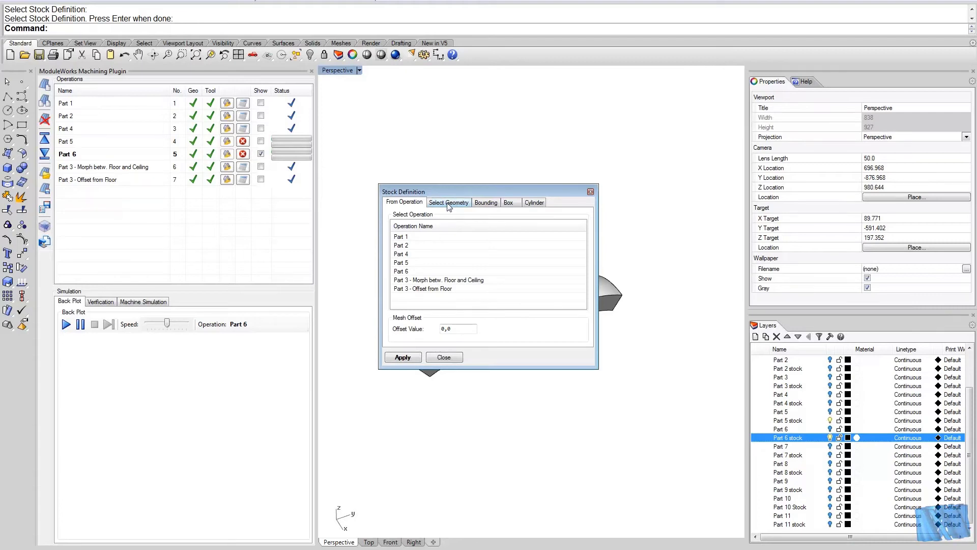
left_click(449, 203)
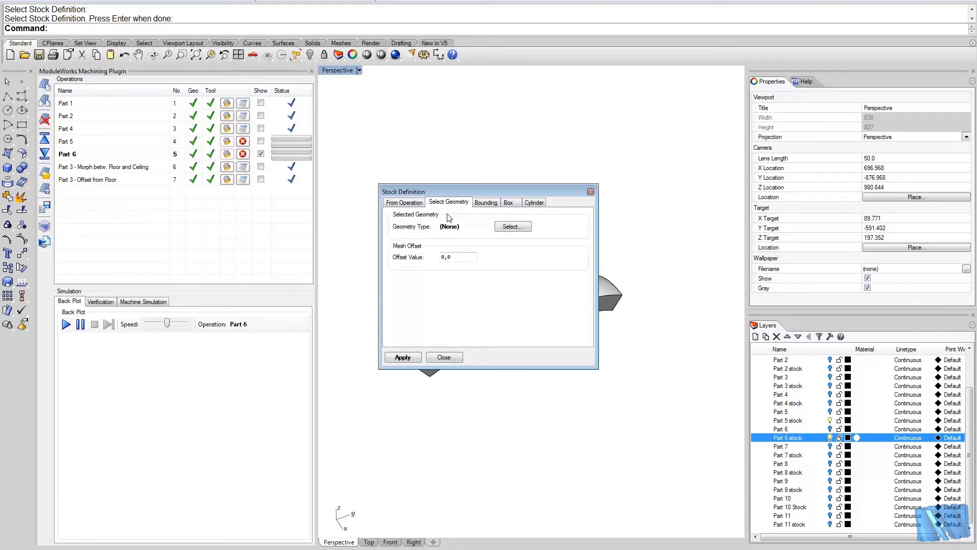
left_click(510, 228)
left_click_drag(344, 190, 623, 379)
key("Return")
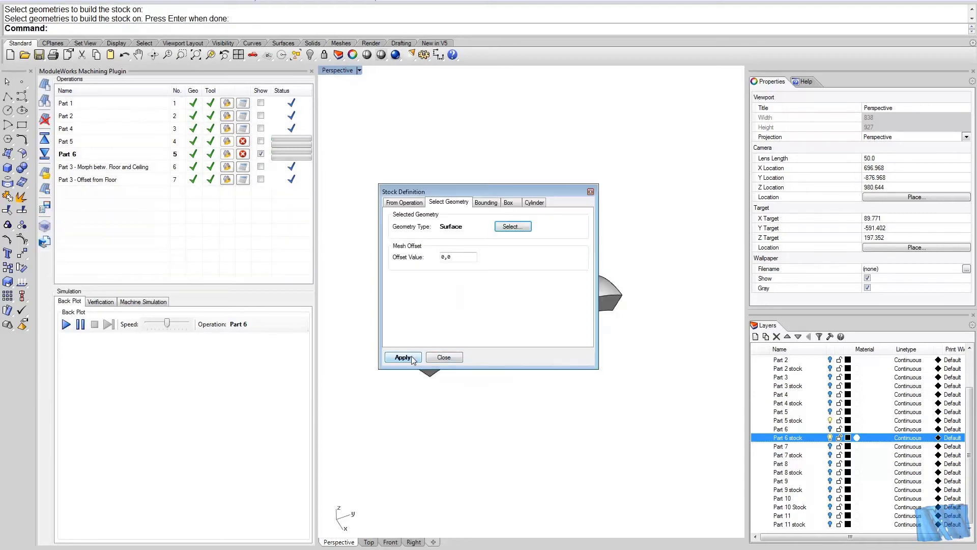
left_click(405, 358)
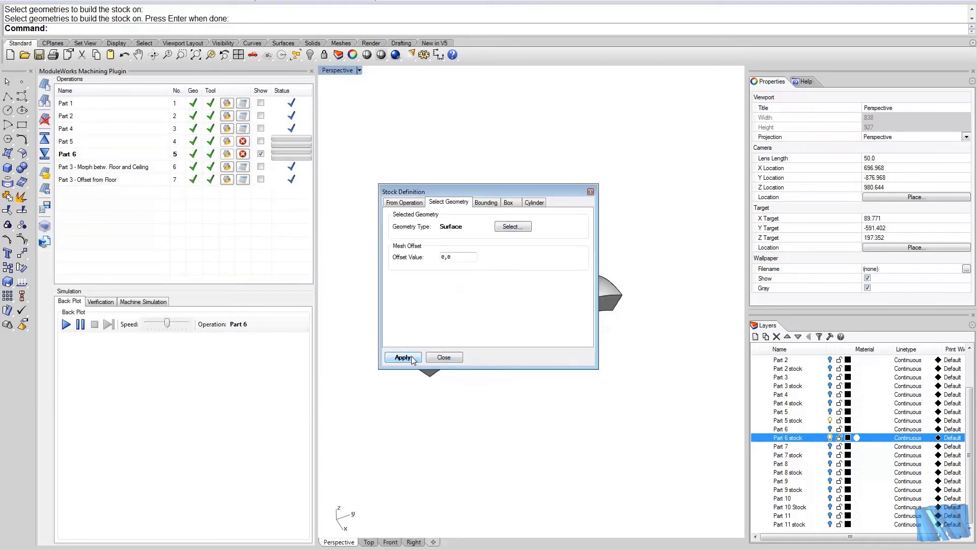
left_click(443, 357)
Step: Hide the Part 5 stock and Part 6 stock layers and show the Part 5 and Part 6 layers instead
left_click(830, 438)
left_click(830, 420)
left_click(830, 429)
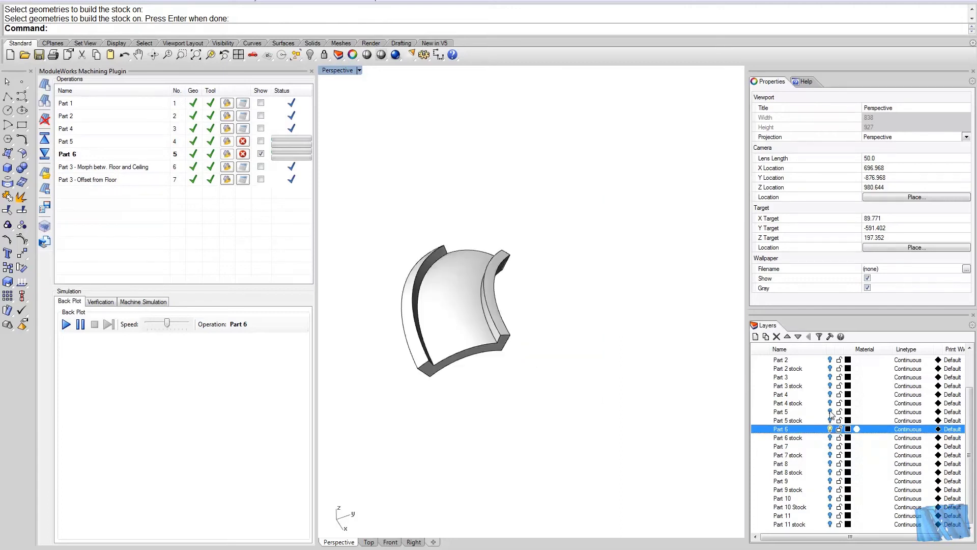
left_click(831, 412)
Step: Examine the Part 5 and Part 6 workpieces from different angles
key("Left")
key("Left")
key("Left")
key("Left")
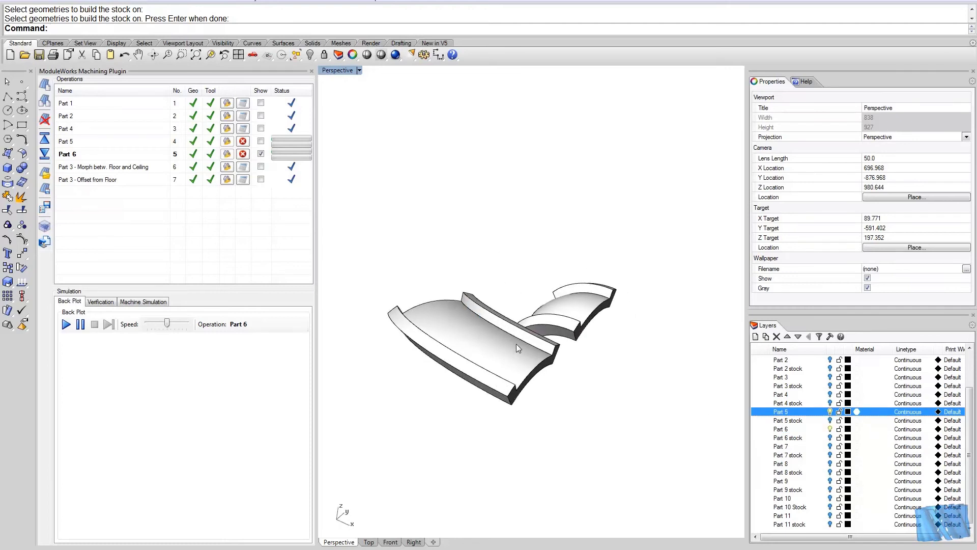
key("Left")
key("Left")
key("Left")
key("Left")
key("Left")
key("Left")
key("Left")
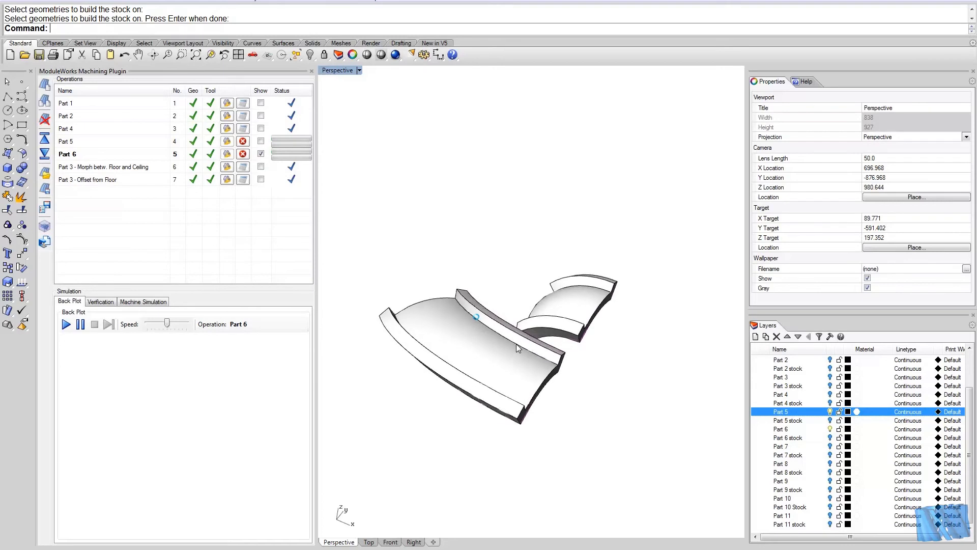
key("Left")
key("Left")
key("Left")
key("Left")
key("Left")
key("Left")
Step: Display the Part 5 toolpath together with the Part 6 toolpath and inspect both over their workpieces
left_click(261, 141)
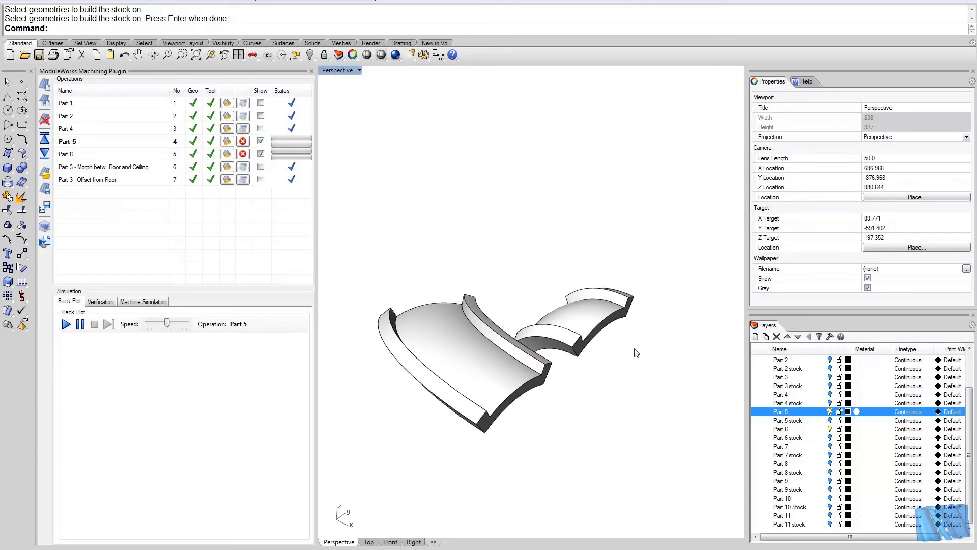
key("Left")
key("Left")
key("Left")
key("Left")
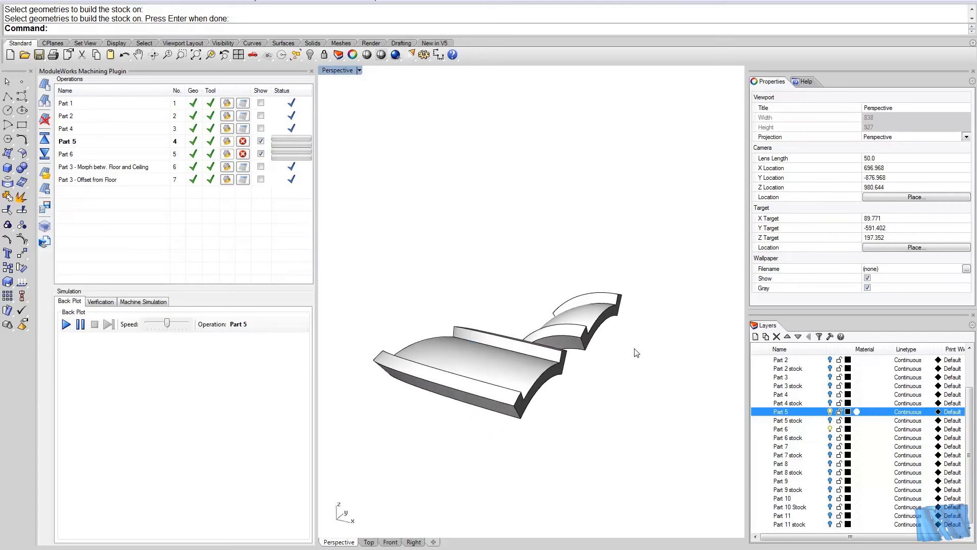
key("Left")
key("Left")
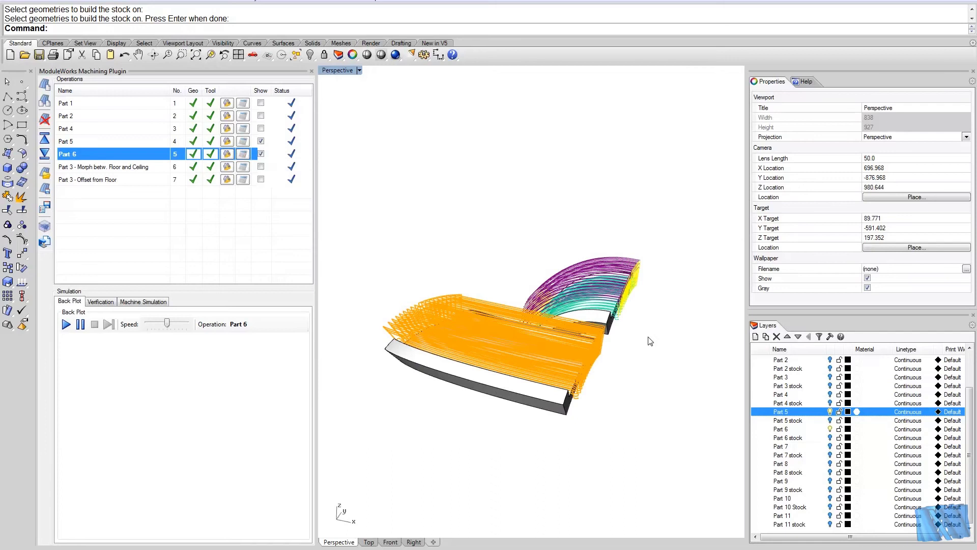
left_click(654, 351)
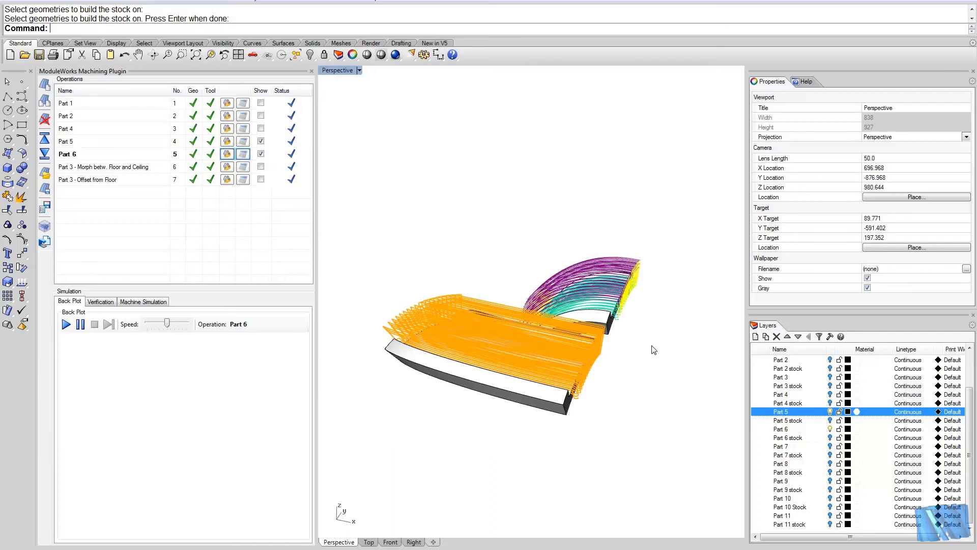
left_click(102, 131)
left_click(458, 215)
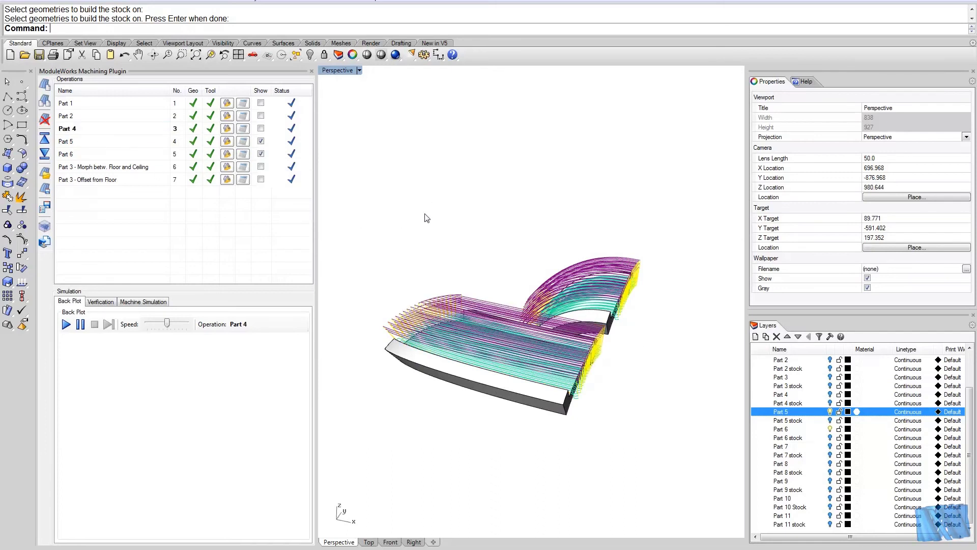
key("Left")
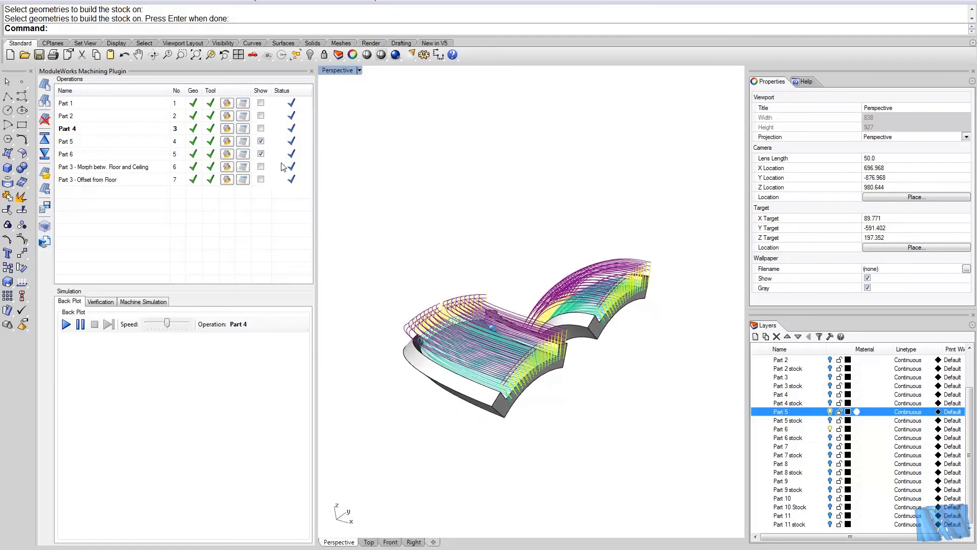
Step: Switch the simulation to verification, with the Part 5 and Part 6 toolpaths and workpiece layers hidden
left_click(260, 153)
left_click(261, 143)
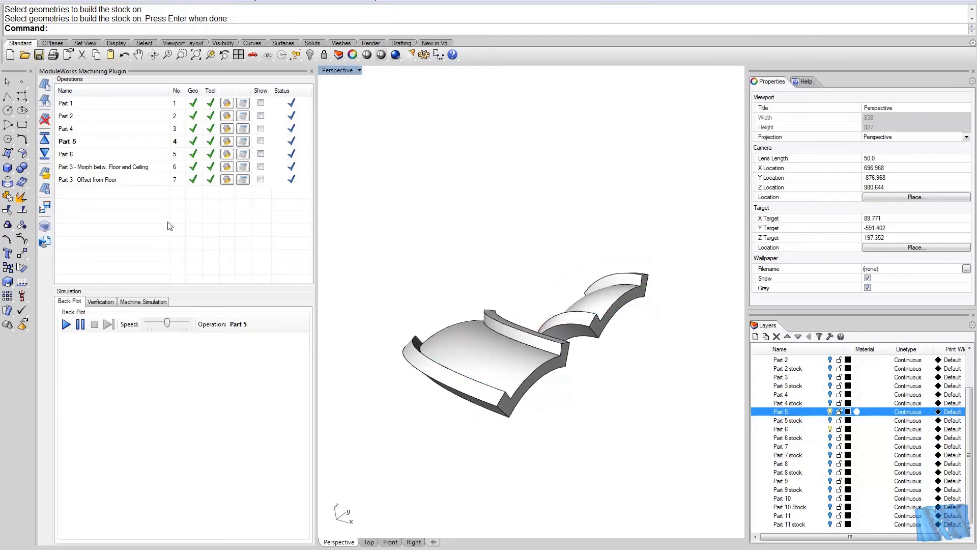
left_click(108, 303)
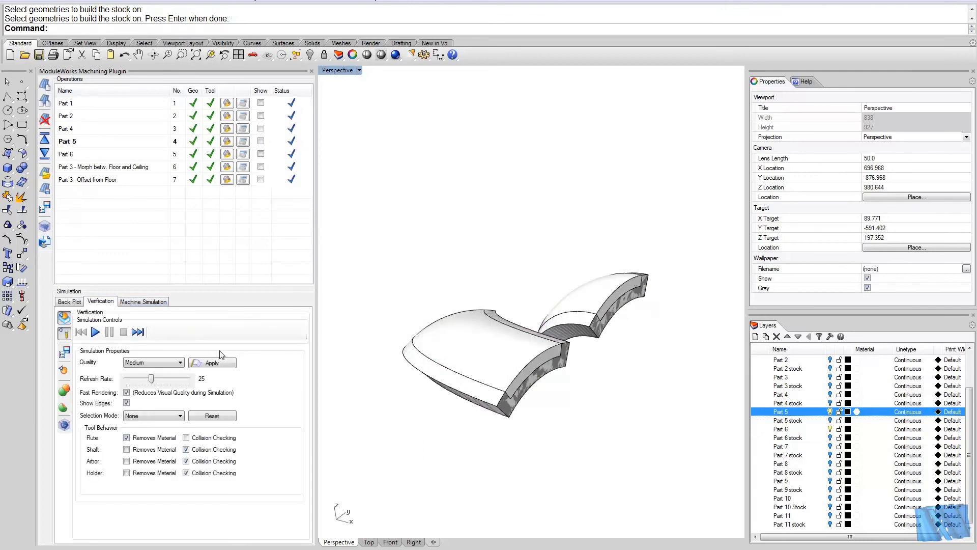
left_click(830, 412)
left_click(830, 429)
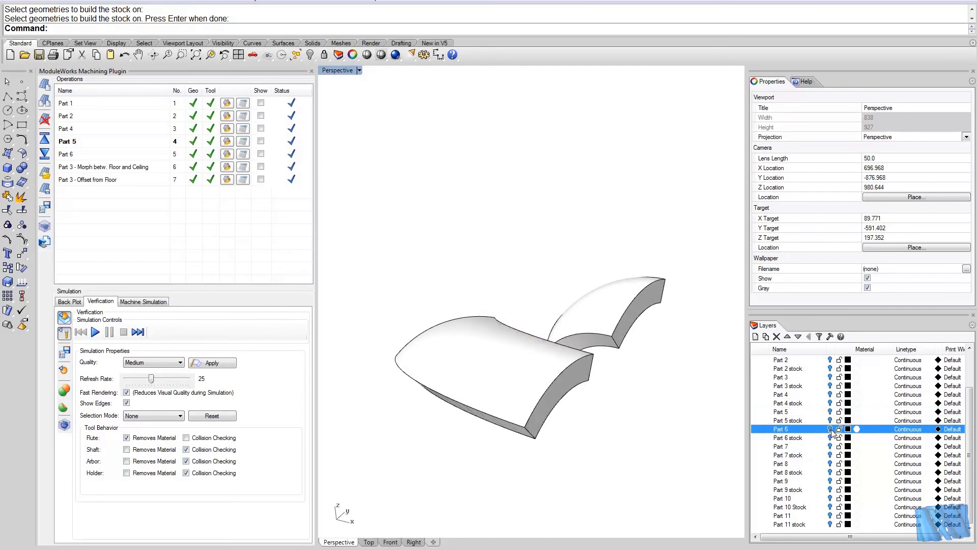
Step: Run the material-removal verification for the Part 5 and Part 6 operations together and watch the cutting up close
left_click(84, 156, "shift")
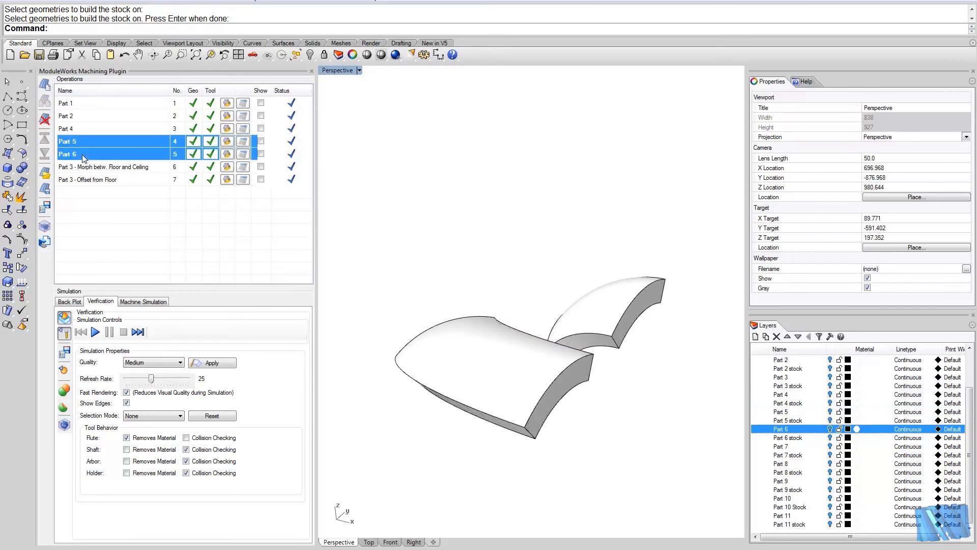
left_click(95, 332)
right_click_drag(330, 327, 469, 335)
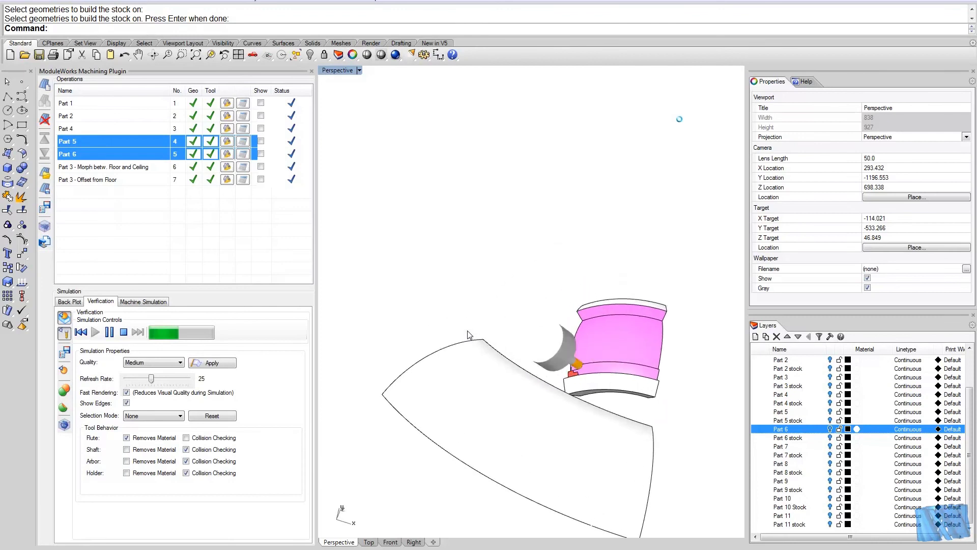